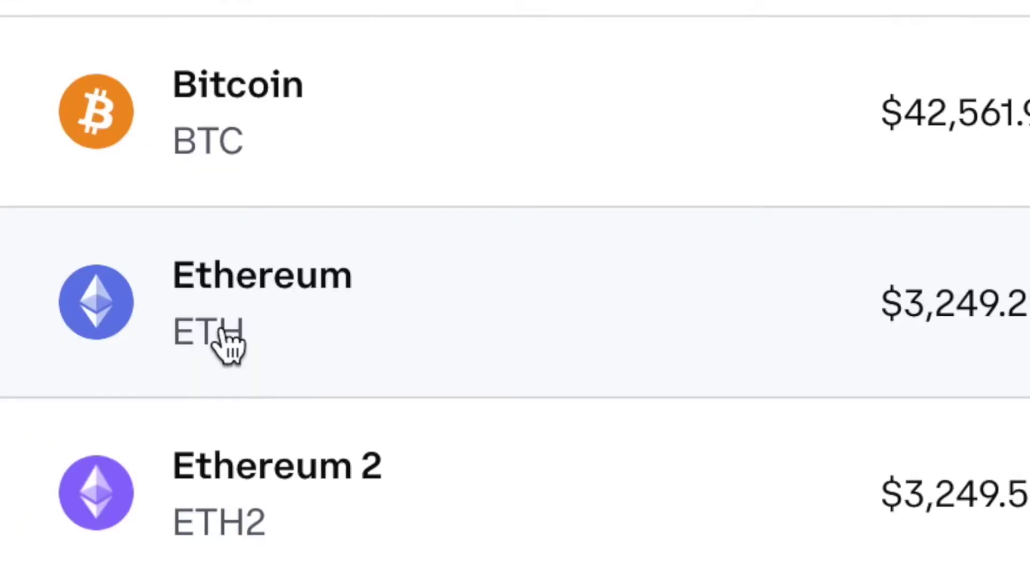
Reveal Coinbase's Ethereum deposit address on the Receive tab and copy it.
left_click(228, 346)
left_click(517, 361)
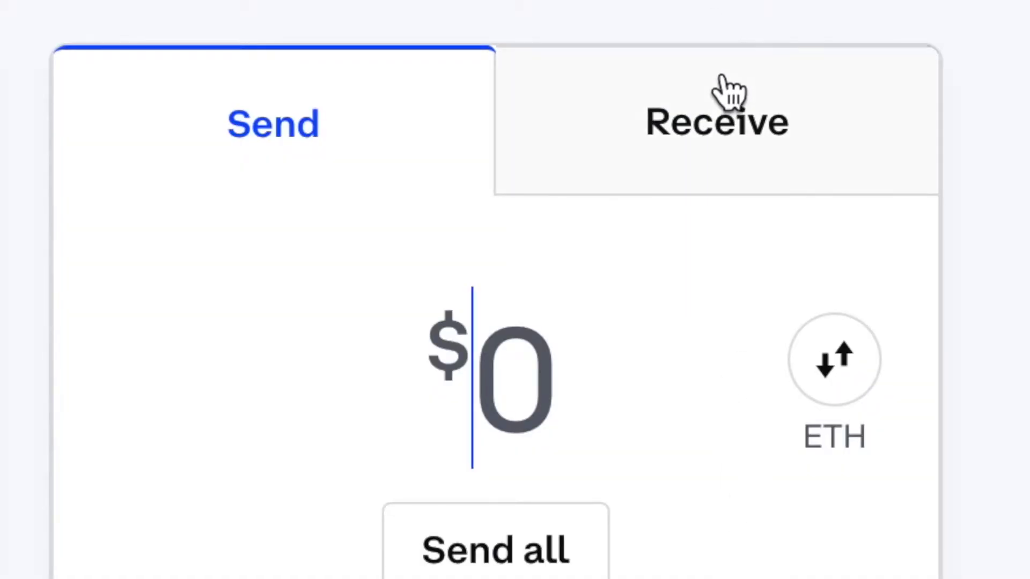
left_click(707, 135)
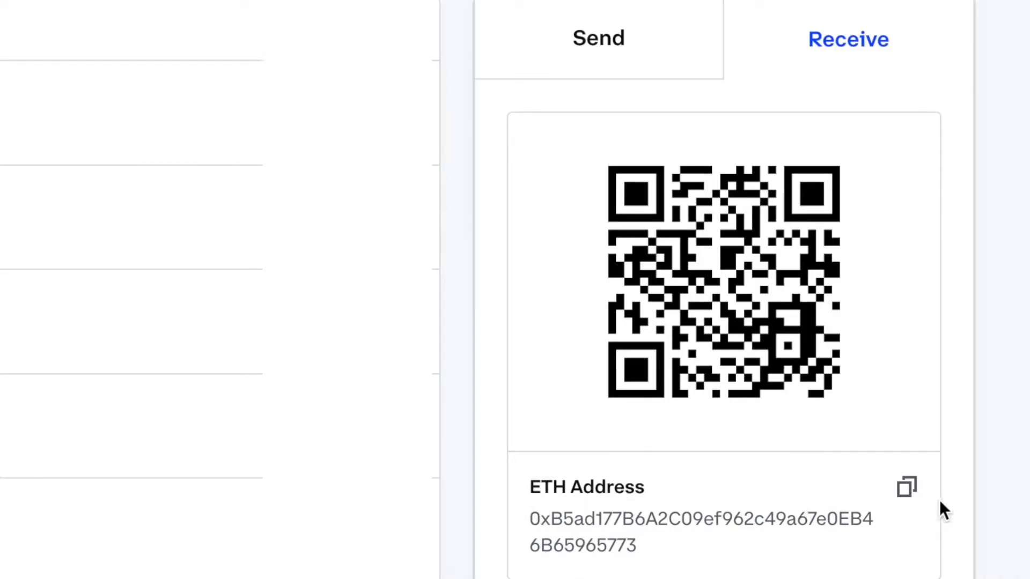
left_click(906, 487)
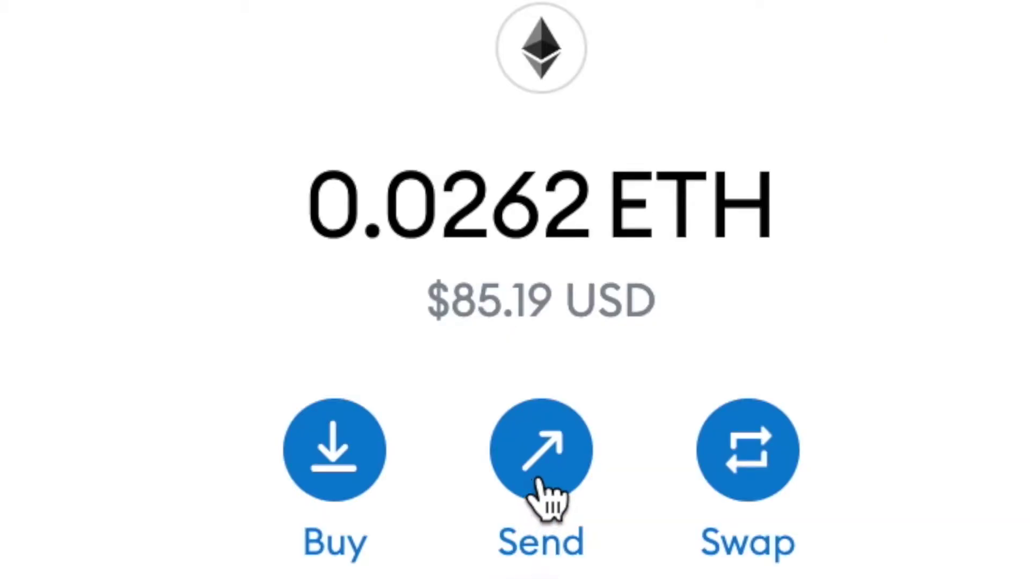
Start a MetaMask ETH send to the pasted Coinbase address and proceed to confirmation.
left_click(556, 464)
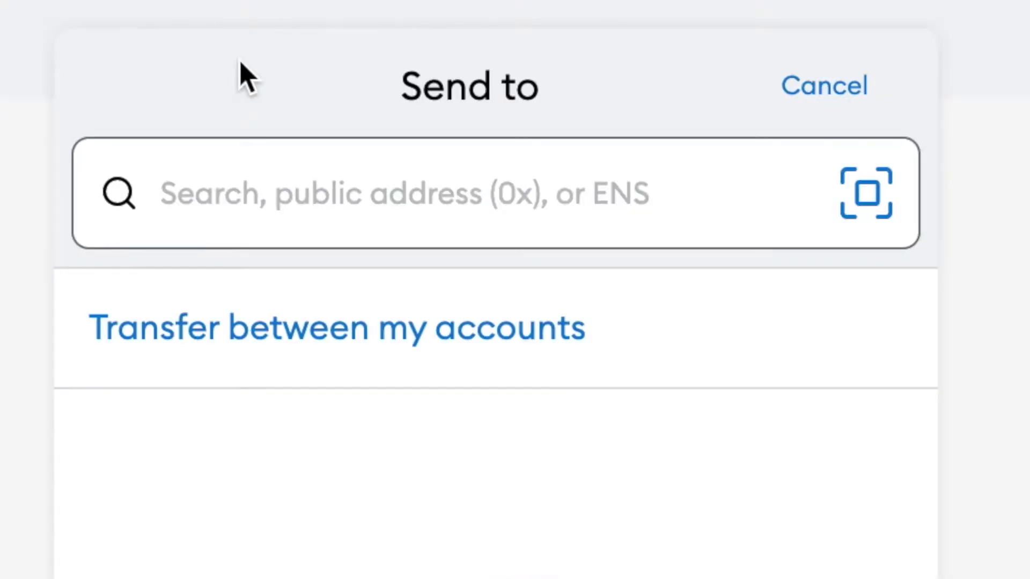
key("ctrl+v")
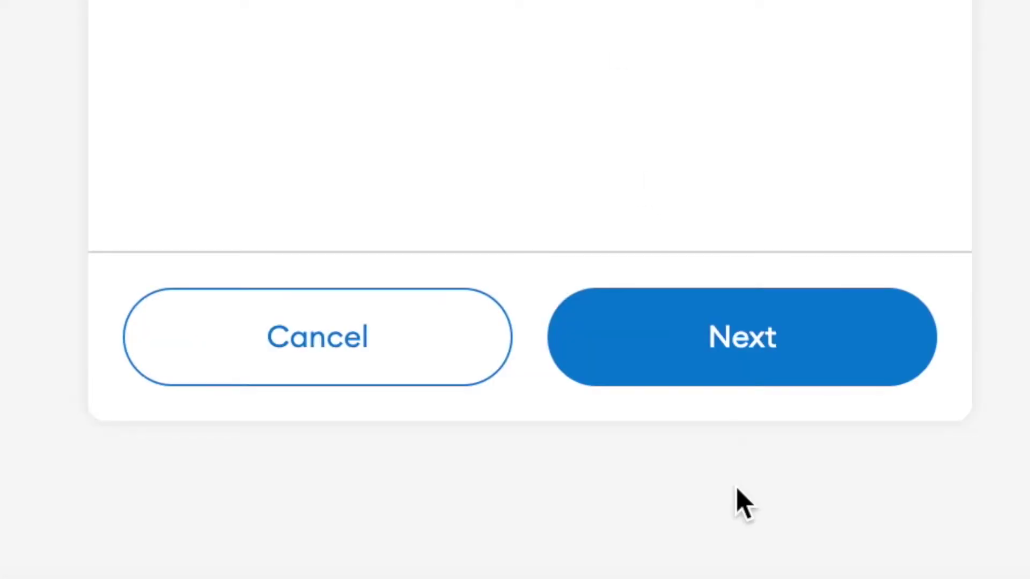
left_click(783, 361)
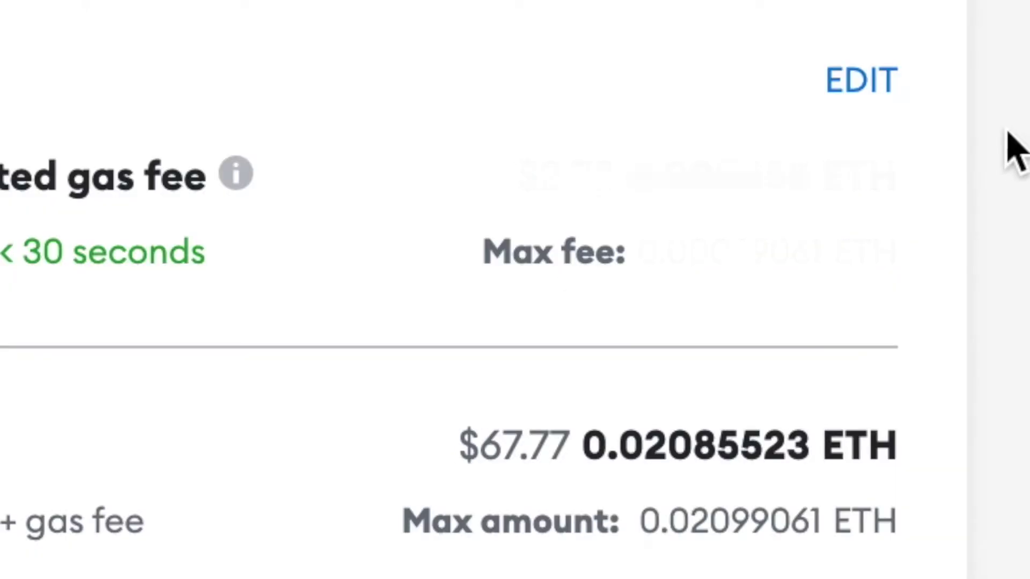
Adjust the MetaMask transfer's gas fee settings and save them.
left_click(880, 80)
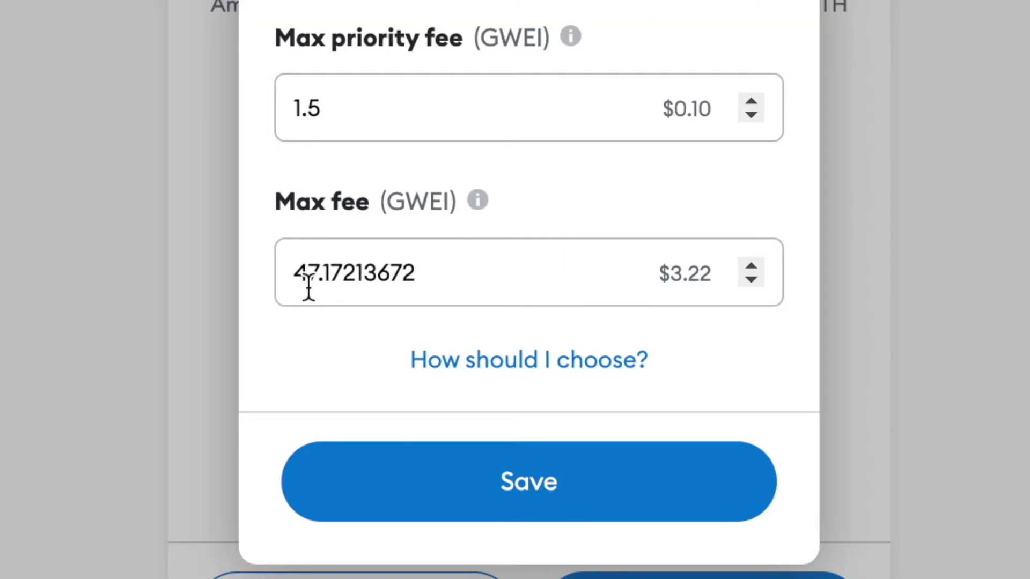
left_click(558, 500)
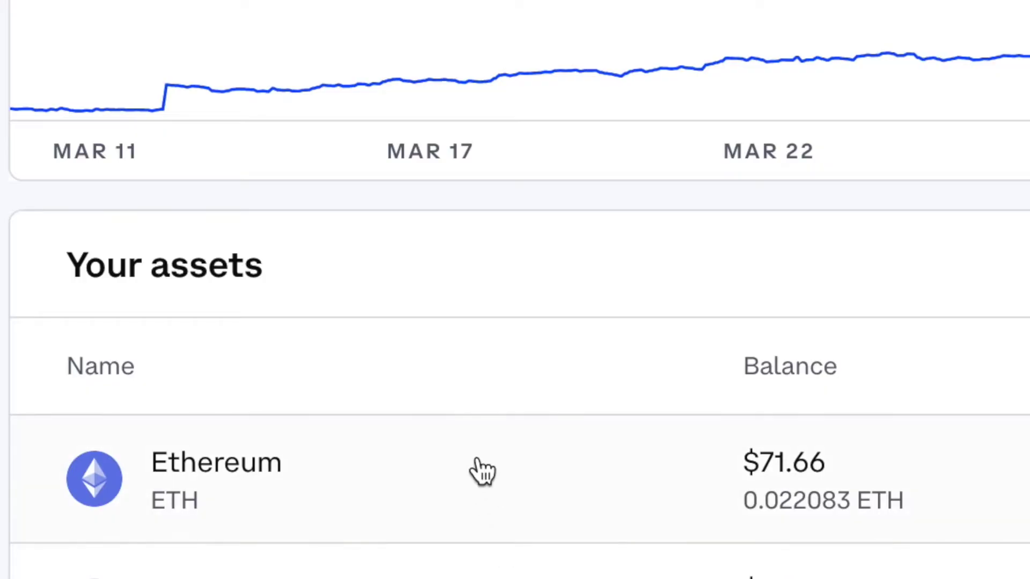
Convert all 0.022083 ETH on Coinbase into Solana, receiving 0.6345631 SOL.
left_click(264, 482)
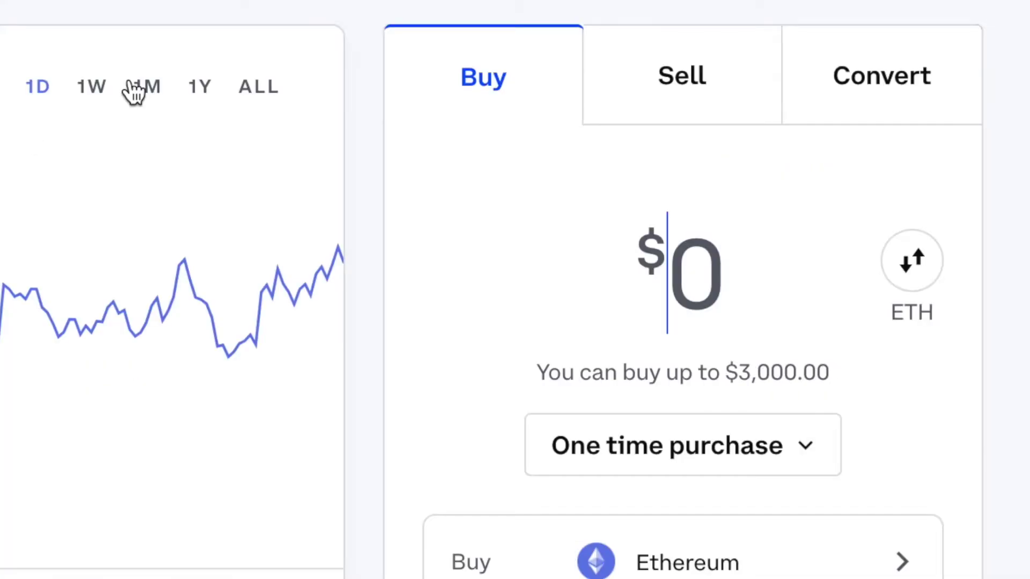
left_click(911, 94)
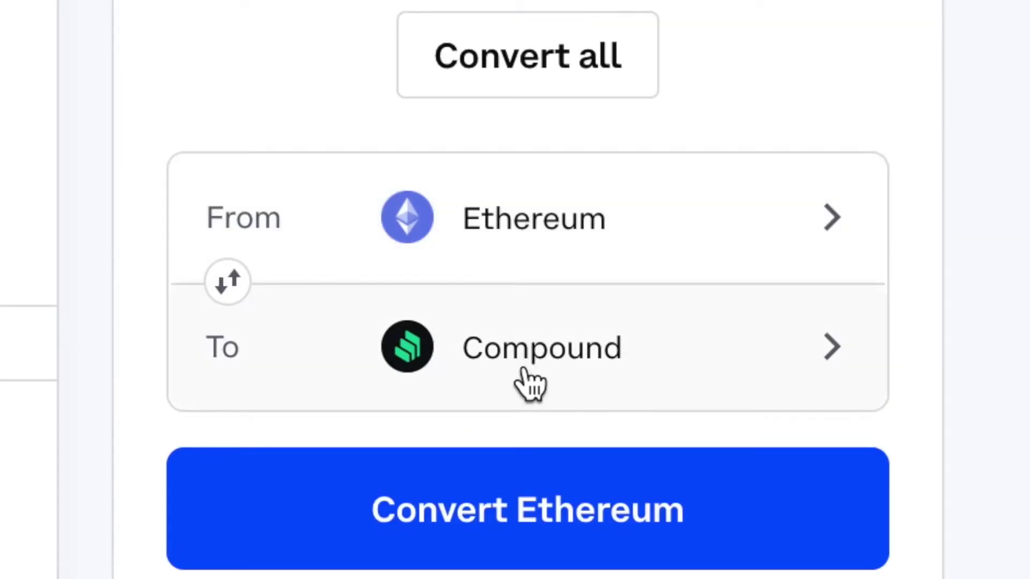
left_click(531, 382)
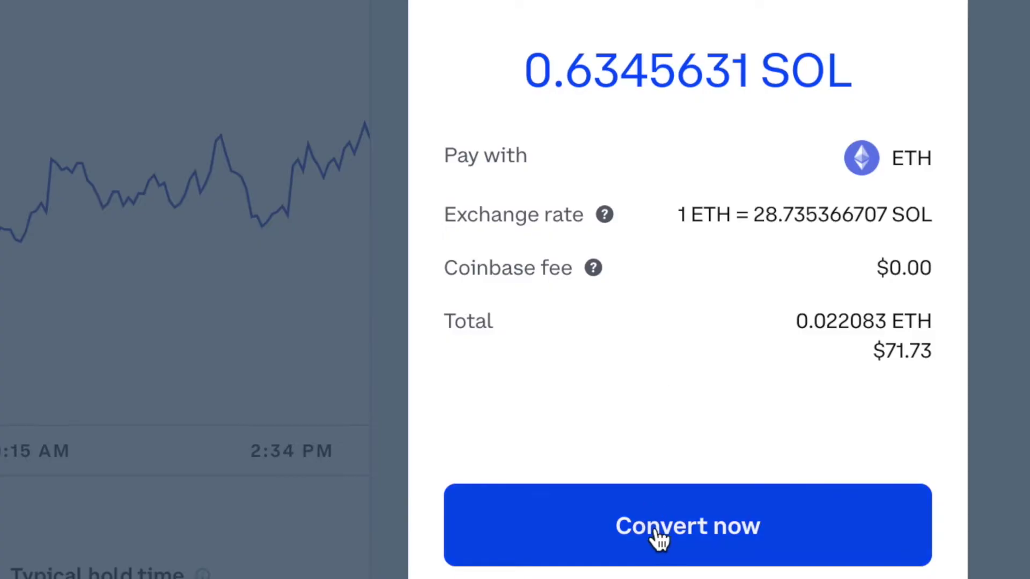
left_click(670, 538)
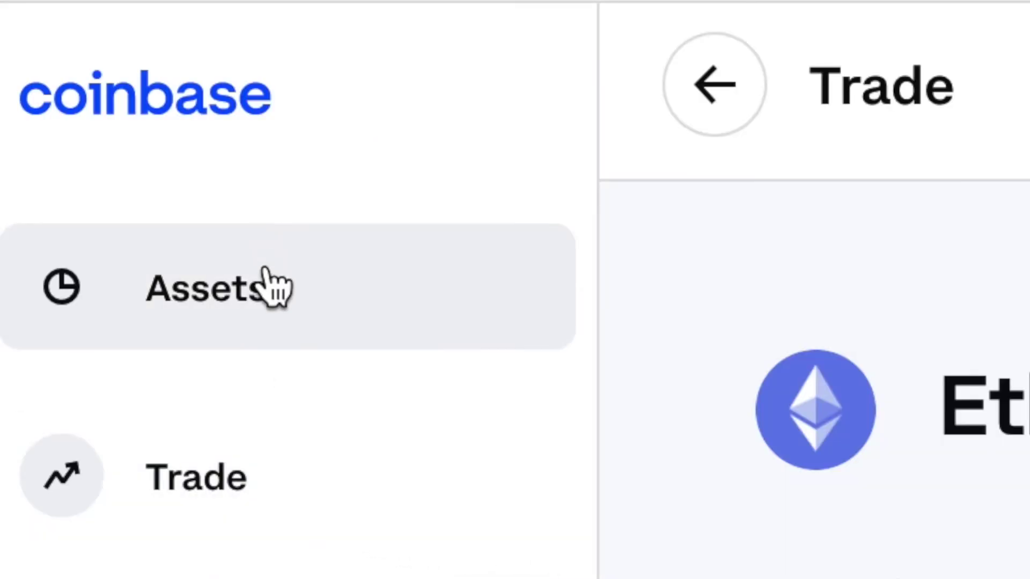
Open the Solana asset page from Coinbase's Assets list.
left_click(271, 287)
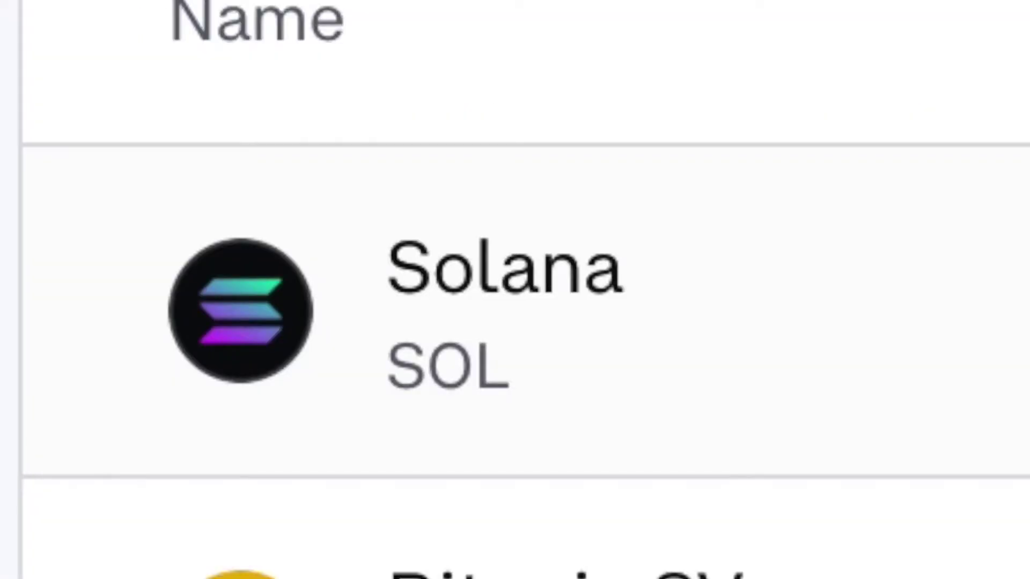
left_click(561, 285)
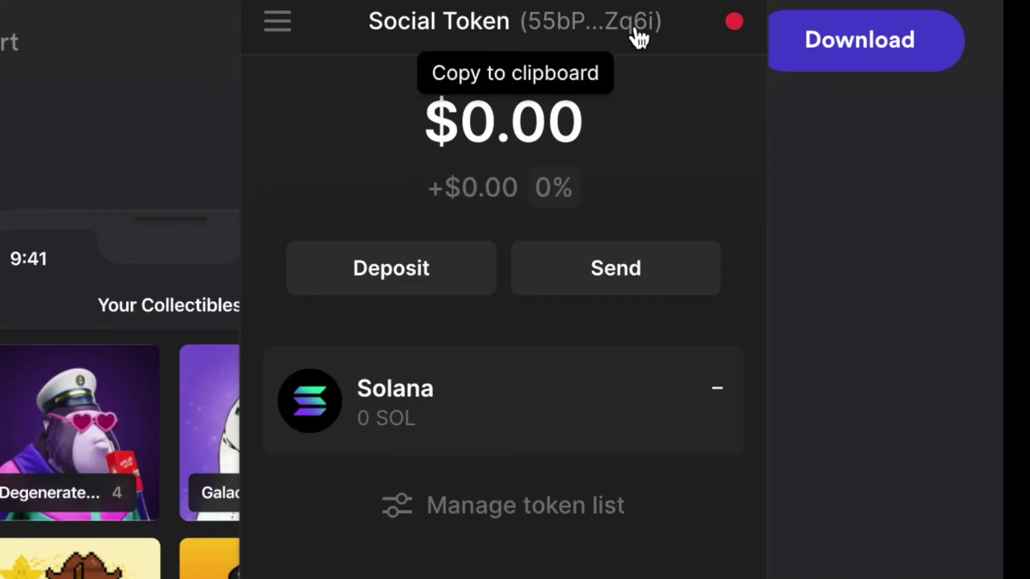
Send the full SOL balance to the Phantom wallet address copied from Phantom.
left_click(636, 36)
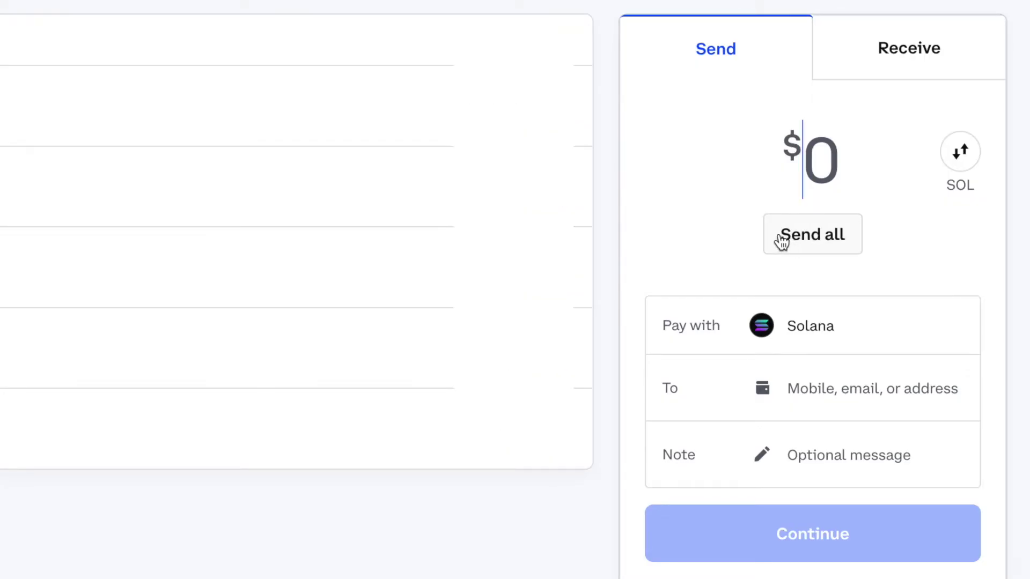
left_click(778, 240)
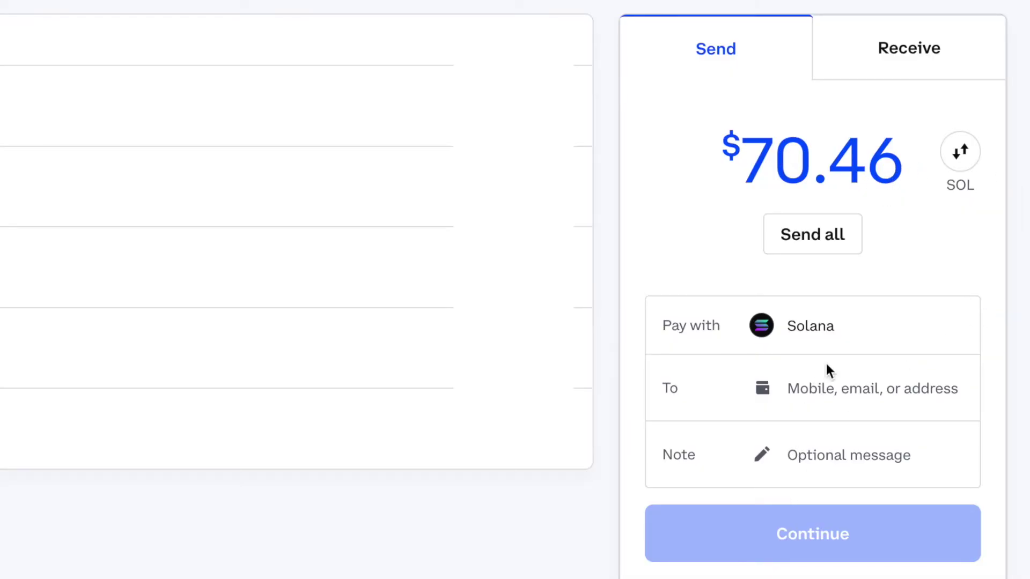
left_click(823, 400)
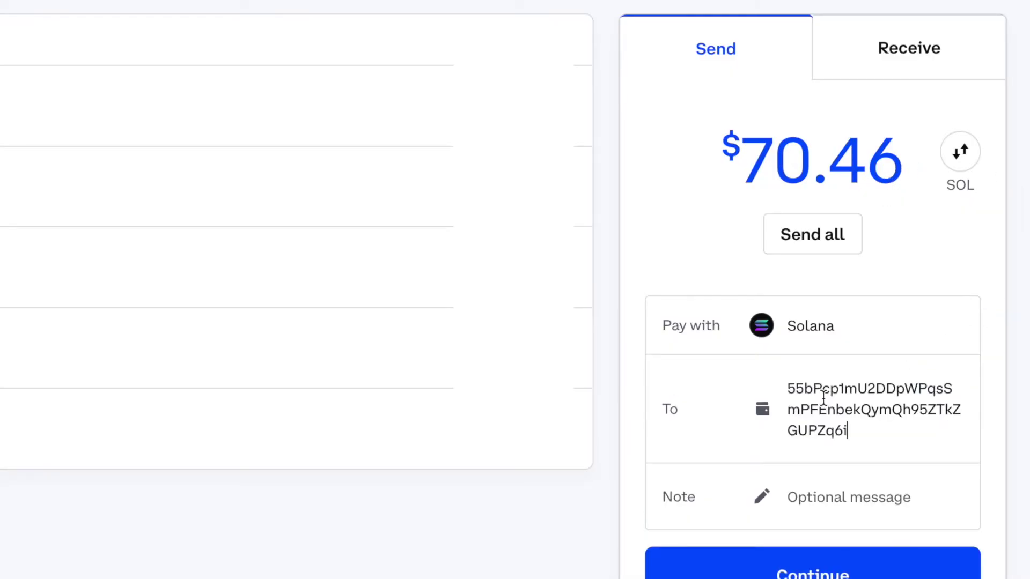
key("ctrl+v")
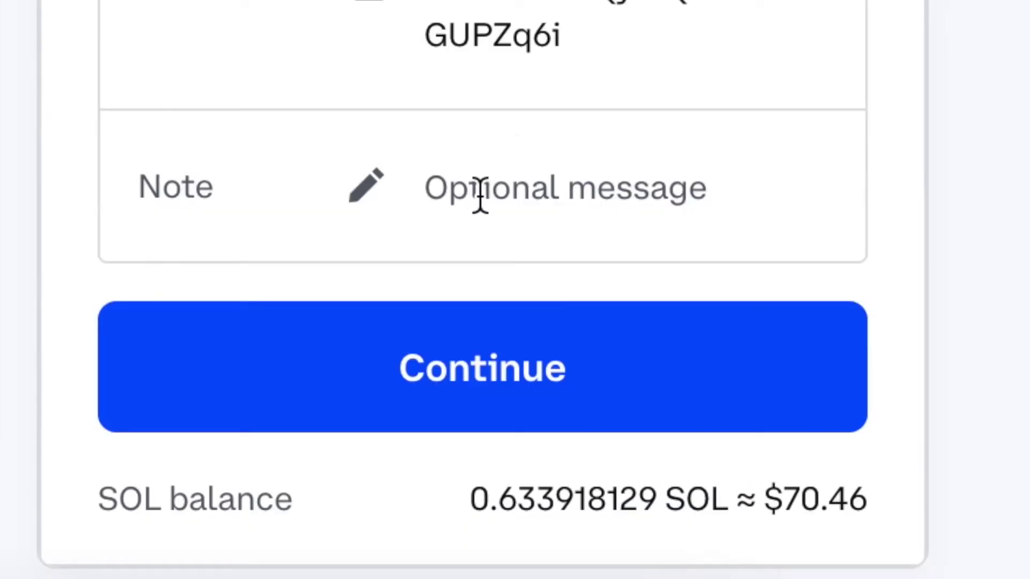
Review the SOL send with its 0.000005 SOL network fee and submit it.
left_click(529, 379)
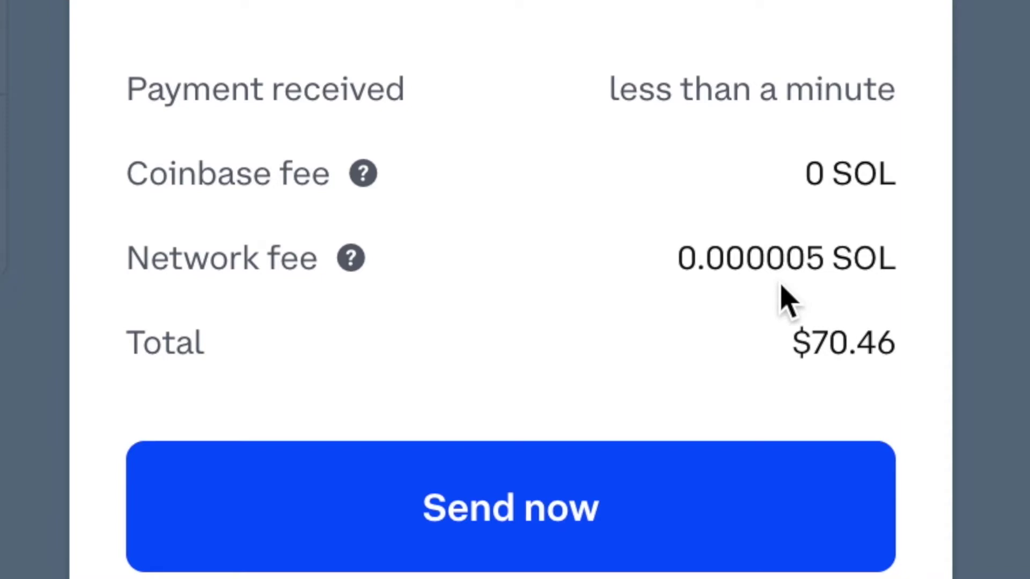
left_click(656, 539)
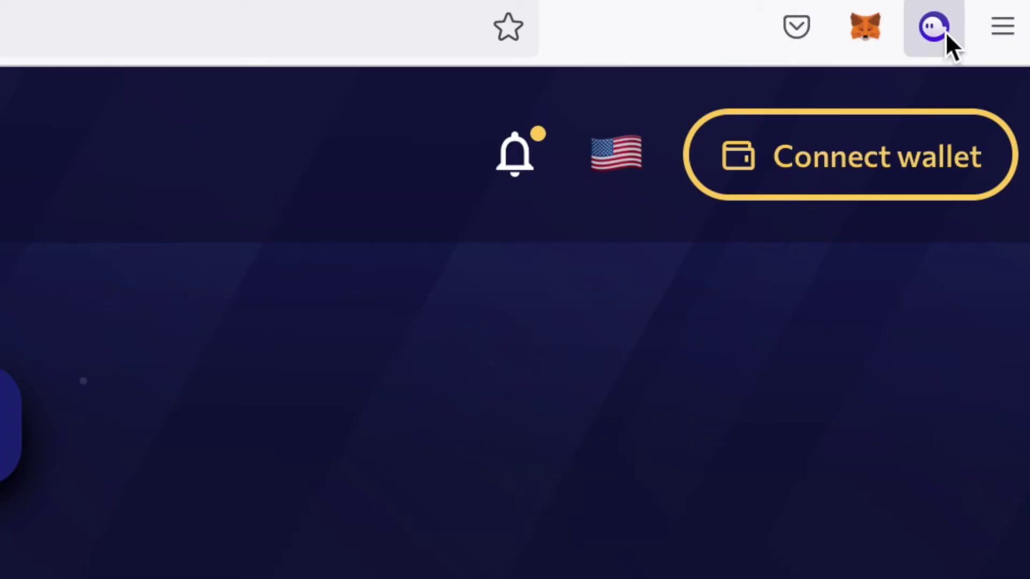
Search 'srly' in Phantom's token list and enable the Rally (Solana) token.
left_click(945, 31)
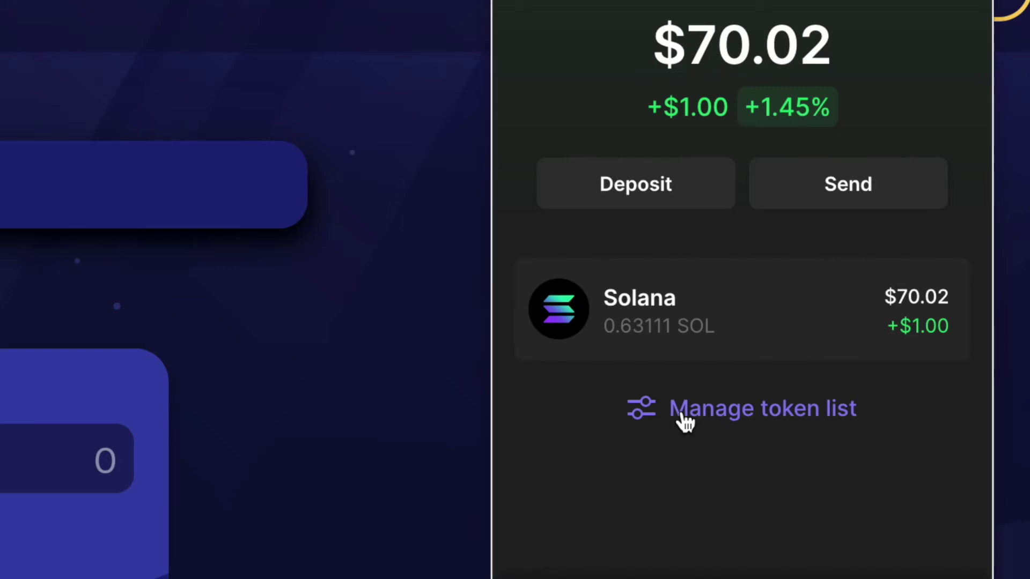
left_click(715, 421)
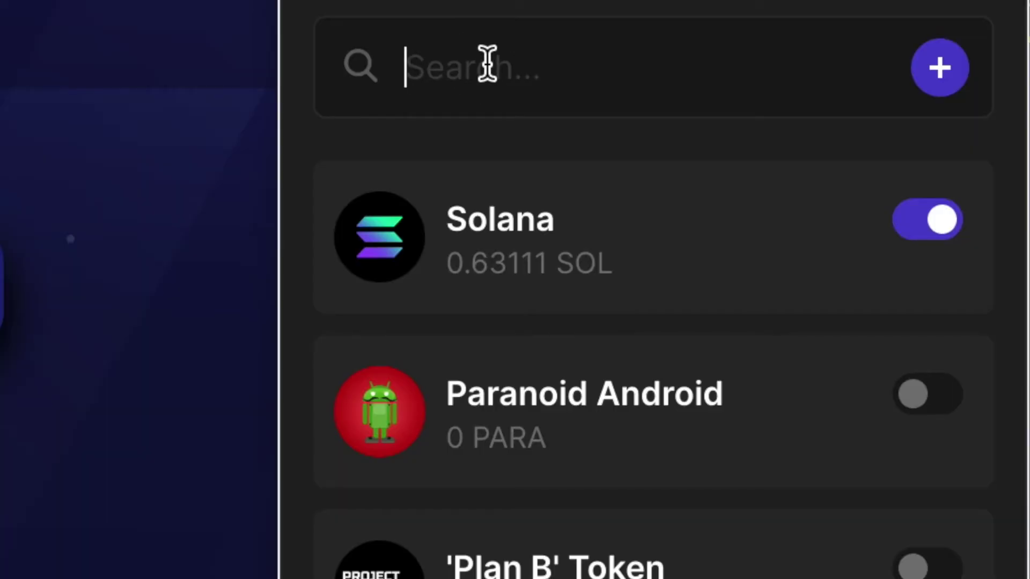
left_click(487, 64)
type("srly")
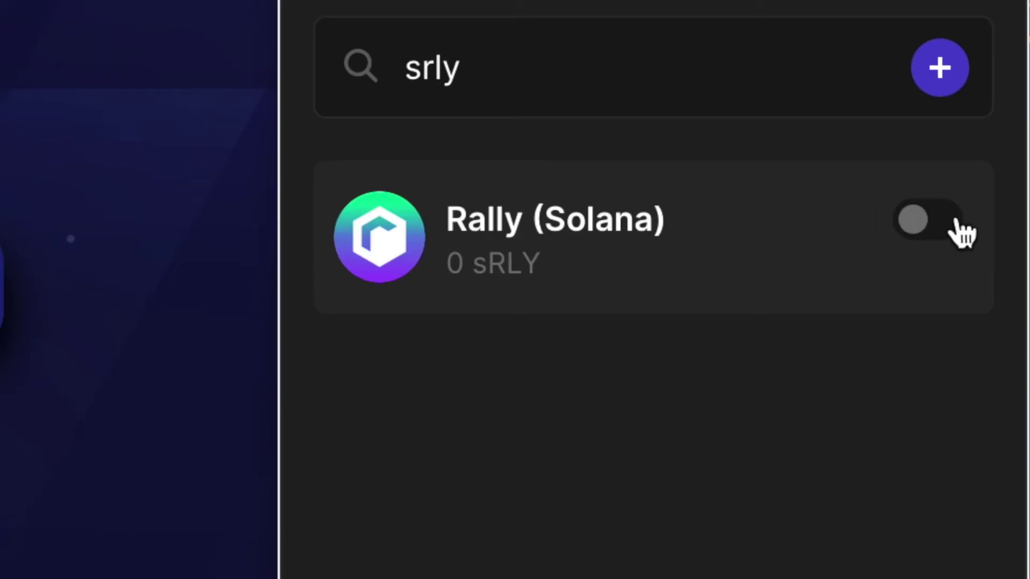
left_click(943, 239)
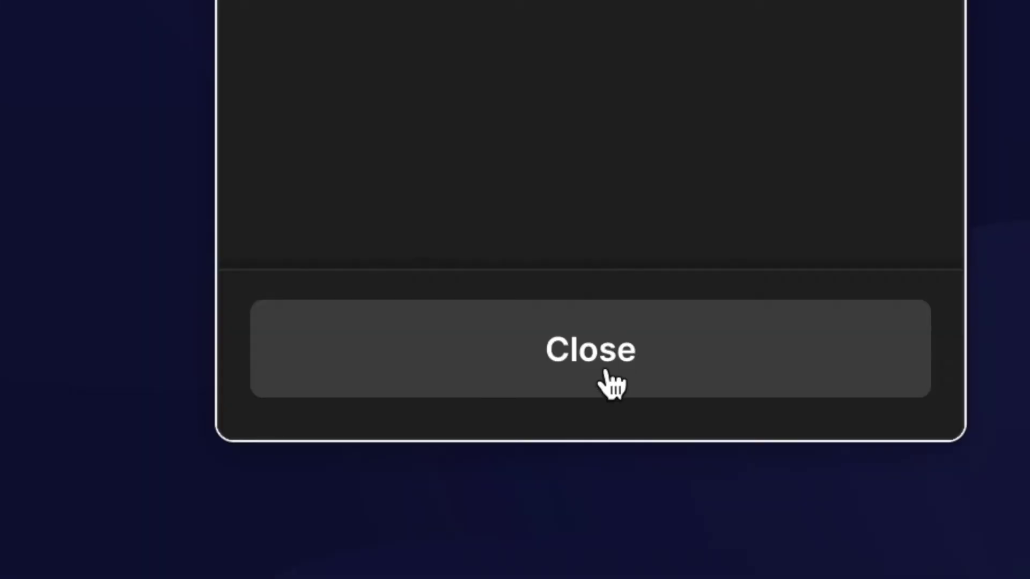
left_click(604, 377)
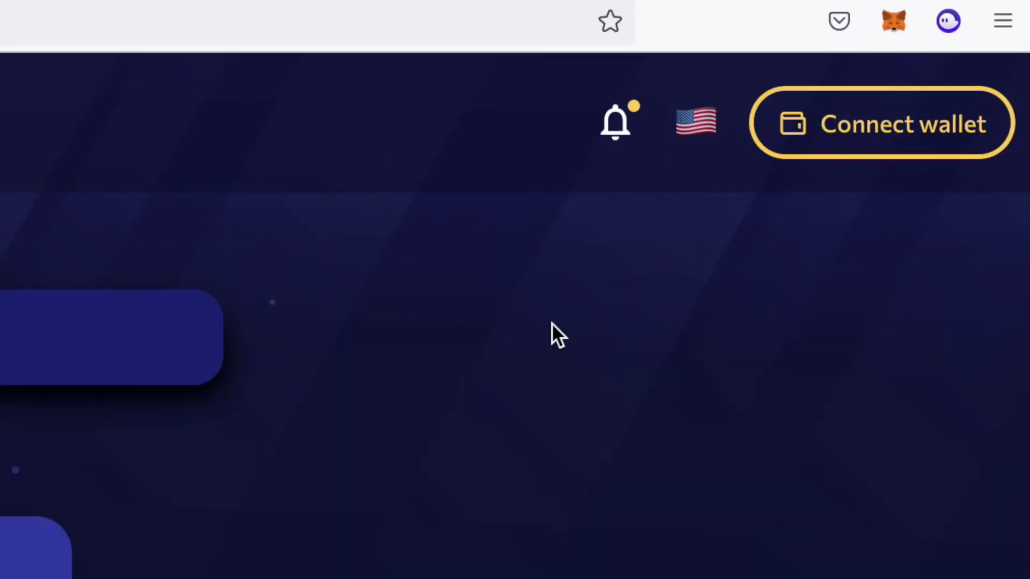
Connect the Phantom wallet to Orca and glance at its wallet options.
left_click(905, 152)
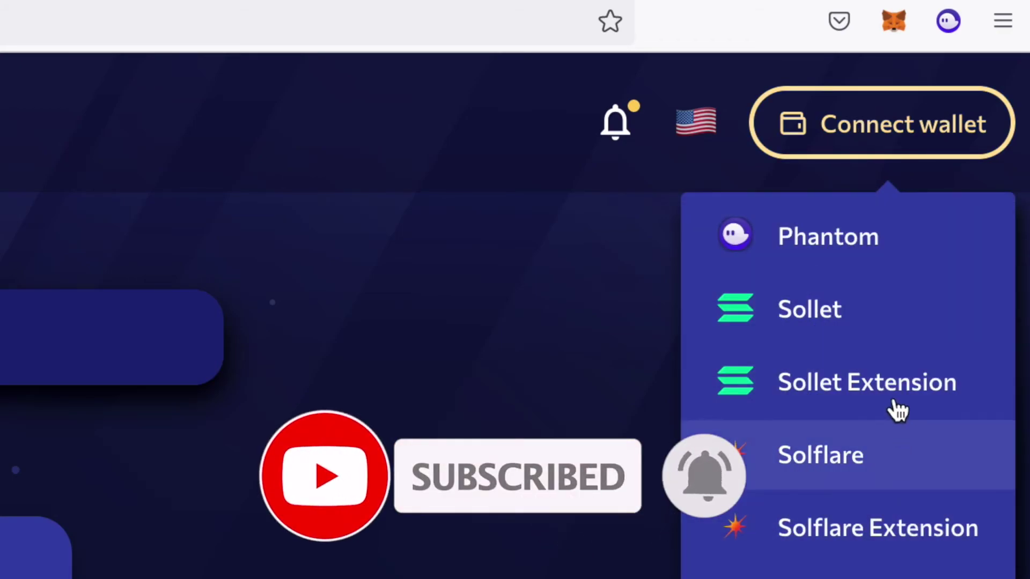
left_click(864, 238)
left_click(930, 124)
left_click(667, 192)
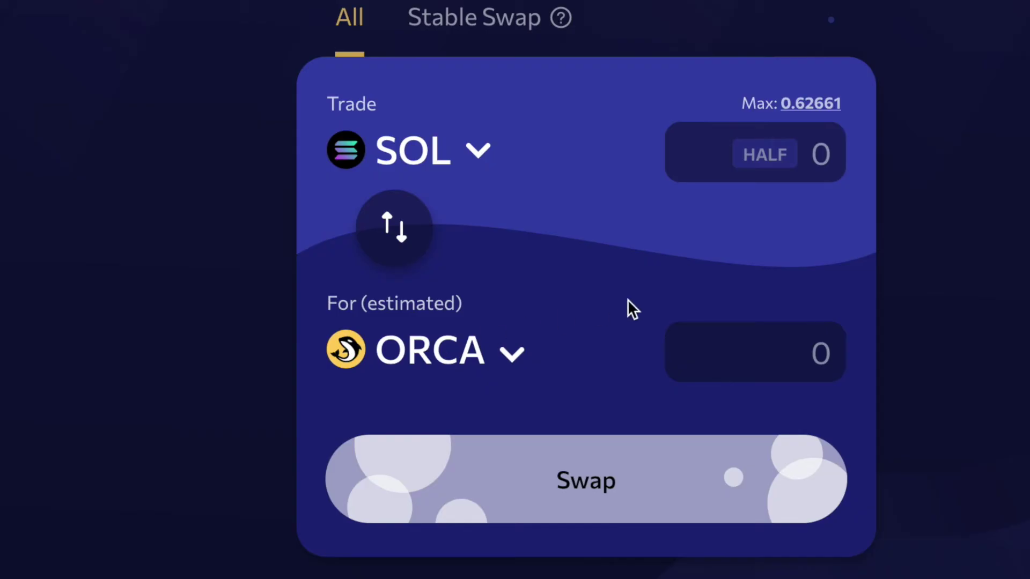
Choose sRLY as the token to receive for SOL and start entering the SOL amount.
left_click(433, 349)
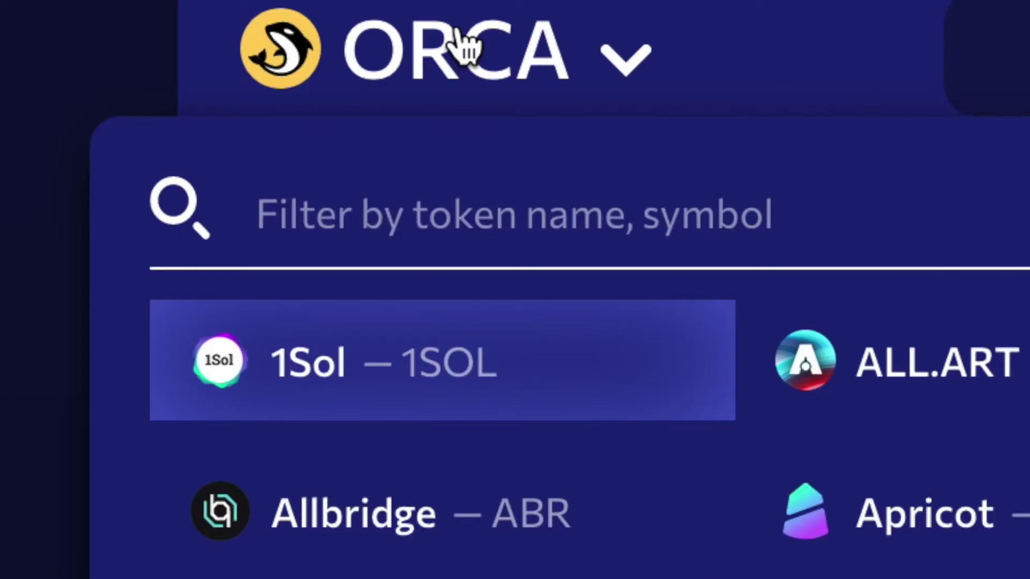
type("srly")
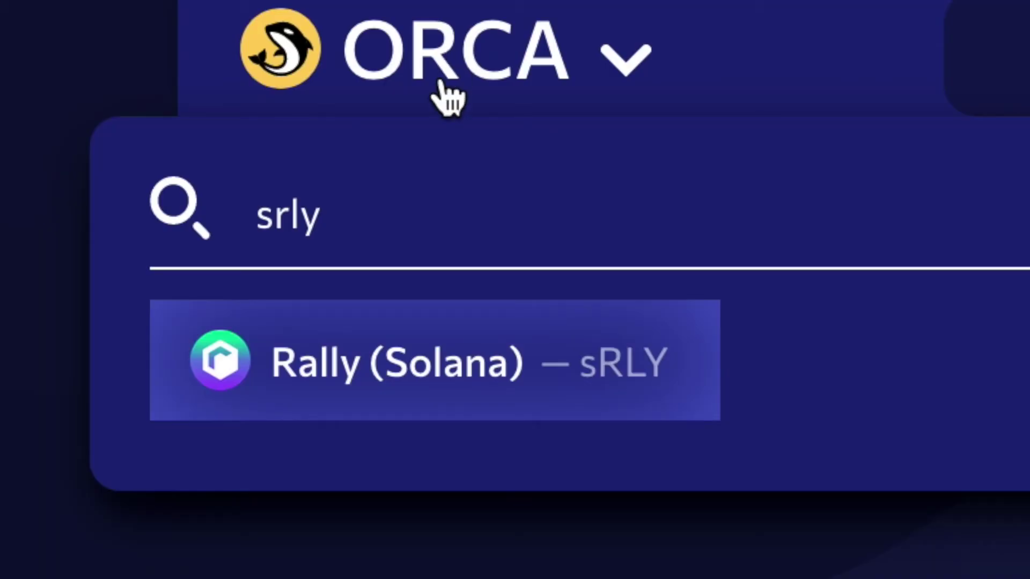
key("Return")
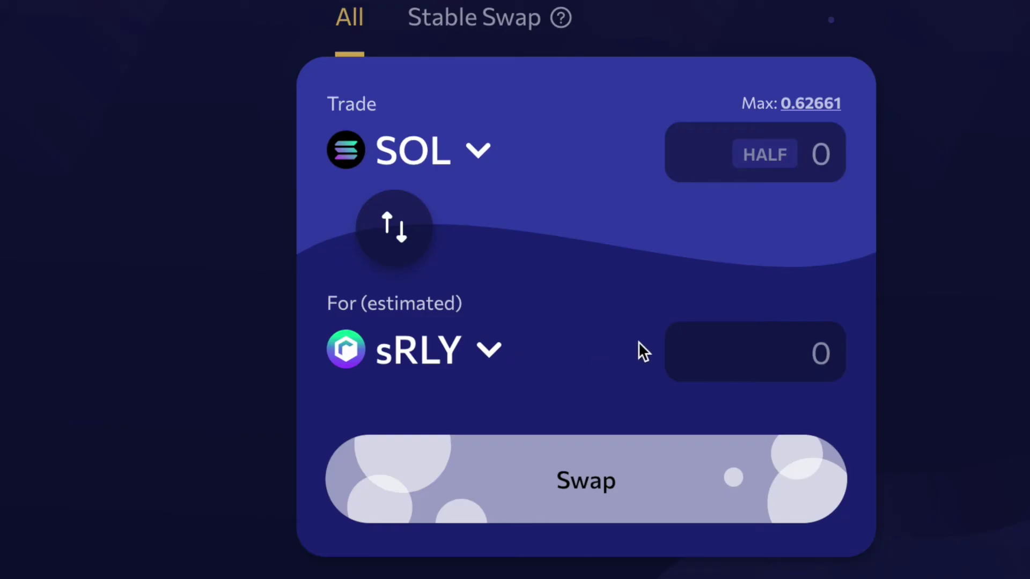
left_click(753, 164)
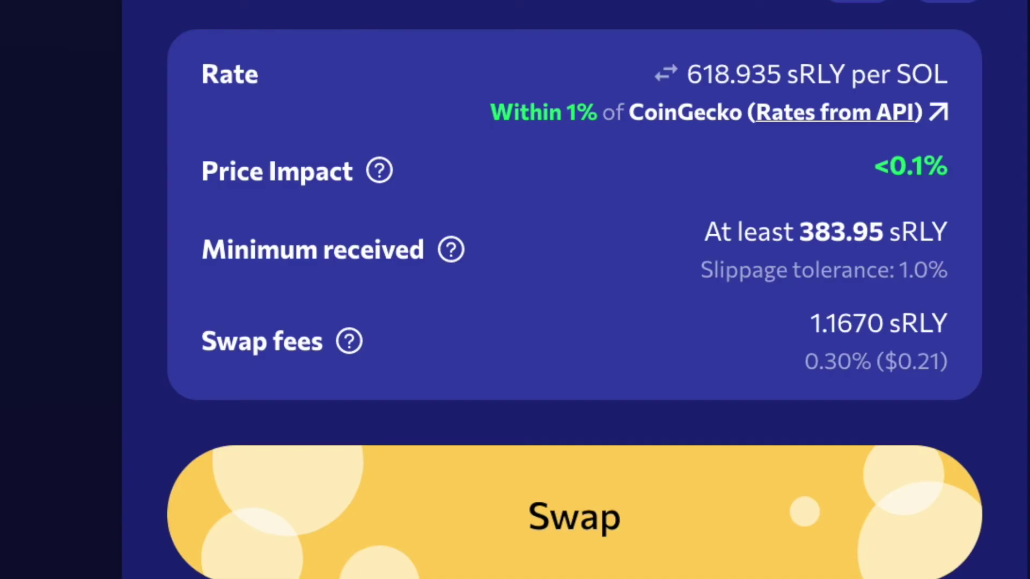
Swap 0.62661 SOL for at least 387.83 sRLY on Orca and approve it in Phantom.
left_click(456, 539)
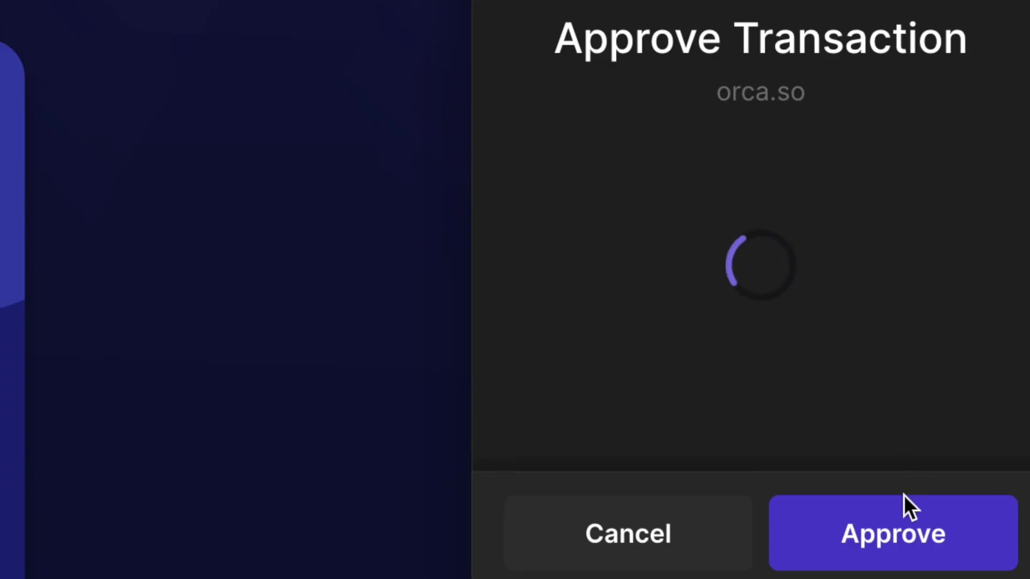
left_click(896, 545)
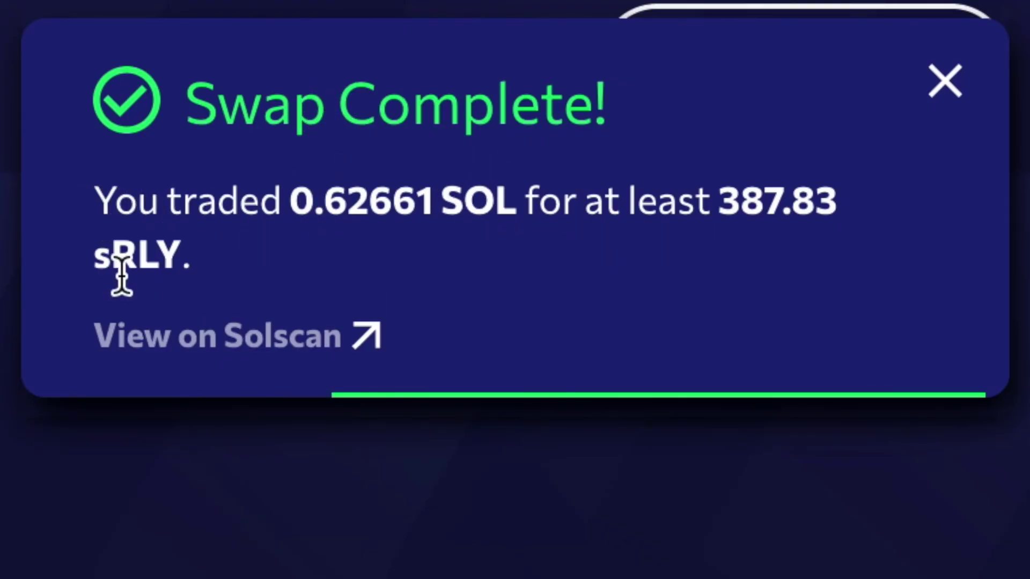
Open the swap transaction on Solscan to confirm it shows Success.
left_click(277, 352)
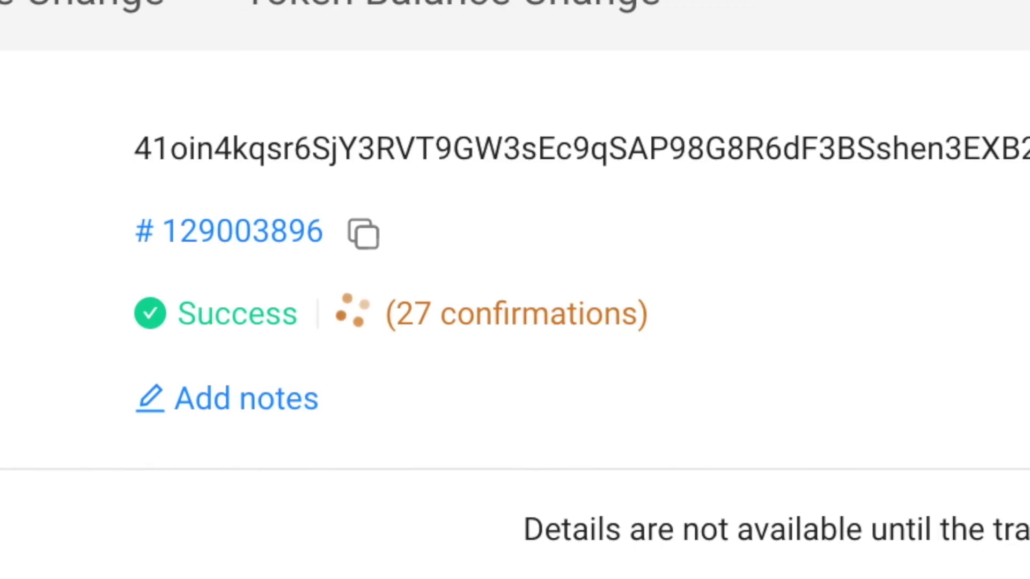